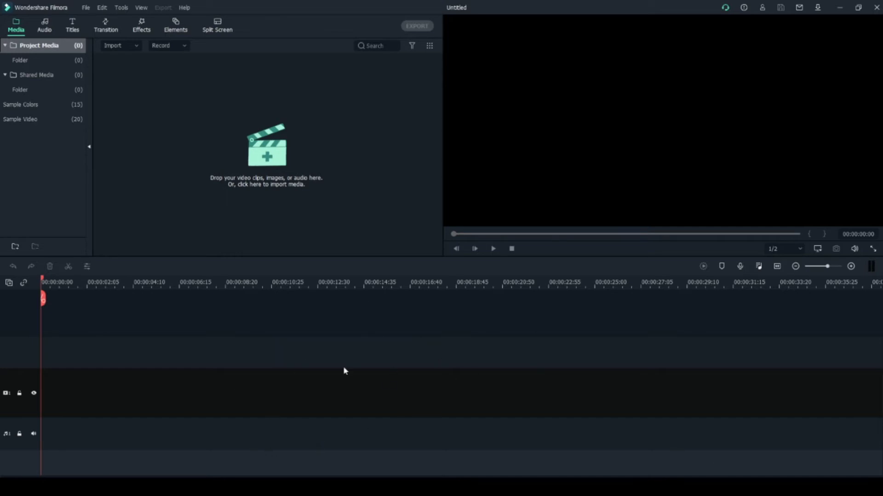
# Import Screenshot (222) from Pictures > Screenshots into the project media library.
pyautogui.click(247, 186)
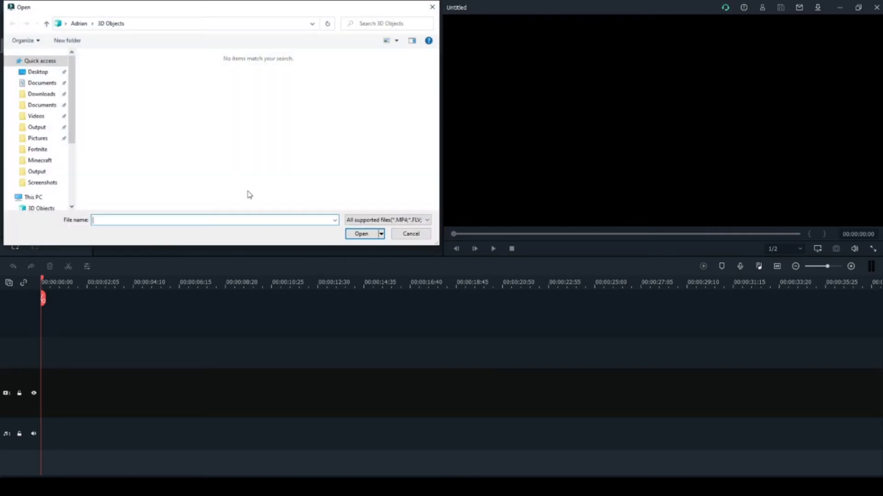
pyautogui.click(41, 94)
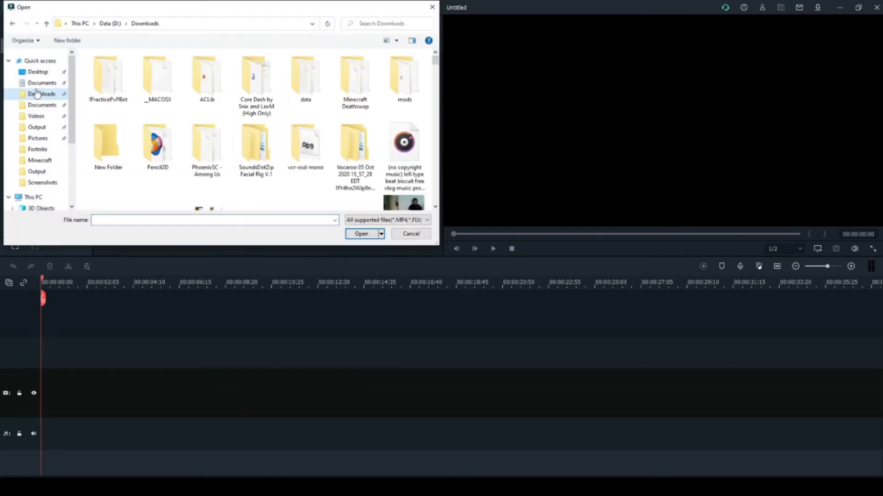
pyautogui.click(41, 183)
pyautogui.scroll(-5, 152, 158)
pyautogui.doubleClick(105, 195)
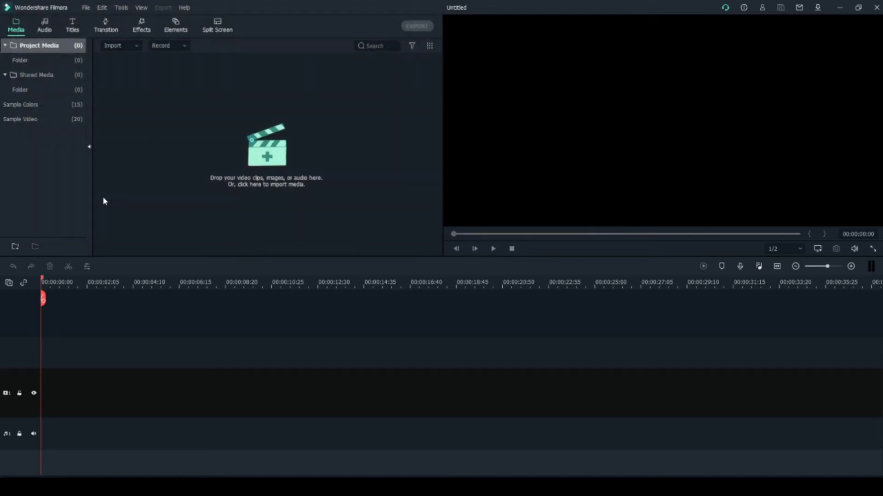
pyautogui.moveTo(127, 77)
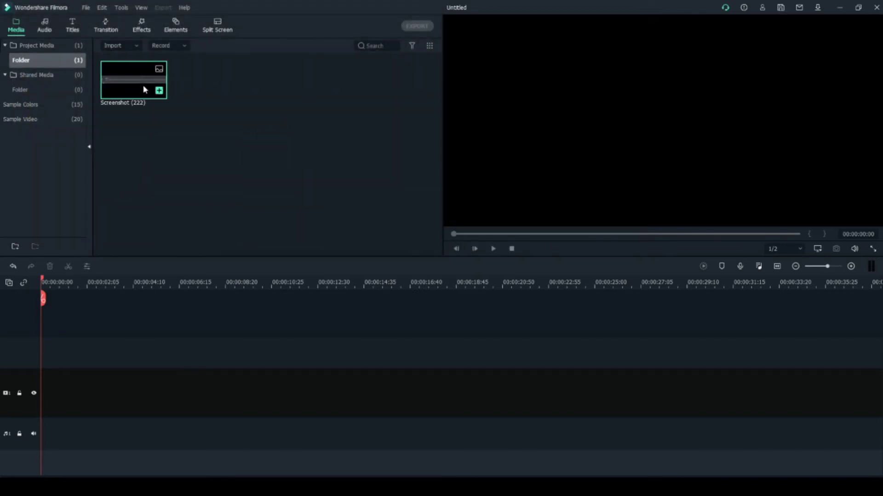
# Place Screenshot (222) at the start of video track 1 and extend the clip's length.
pyautogui.moveTo(133, 89); pyautogui.dragTo(5, 401)
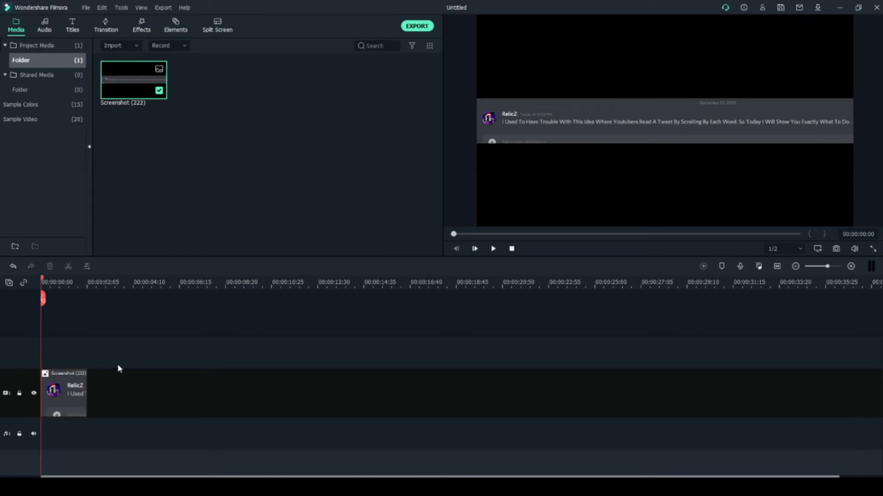
pyautogui.moveTo(87, 390); pyautogui.dragTo(227, 382)
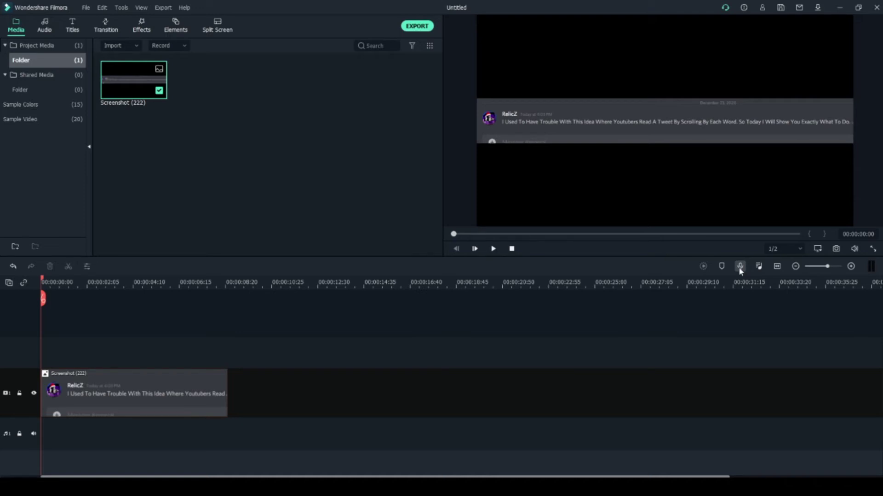
# Record a voiceover, added to the audio track as REC_20201223_161541.
pyautogui.click(740, 267)
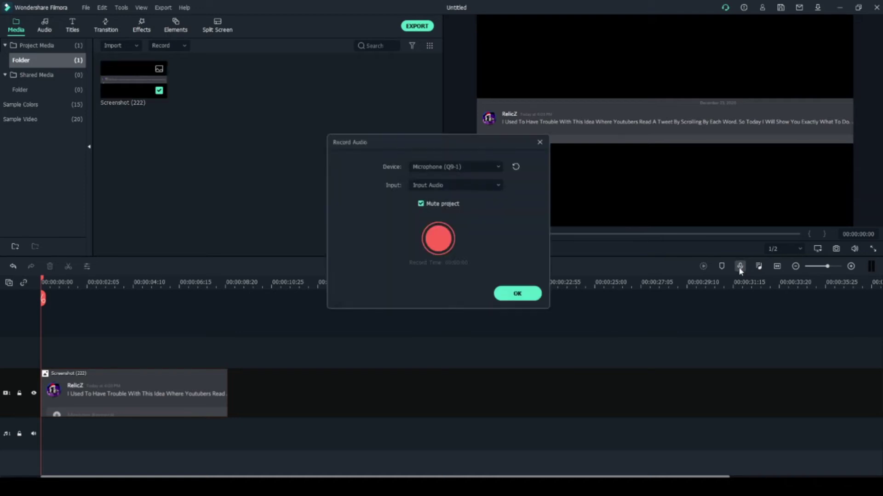
pyautogui.click(440, 244)
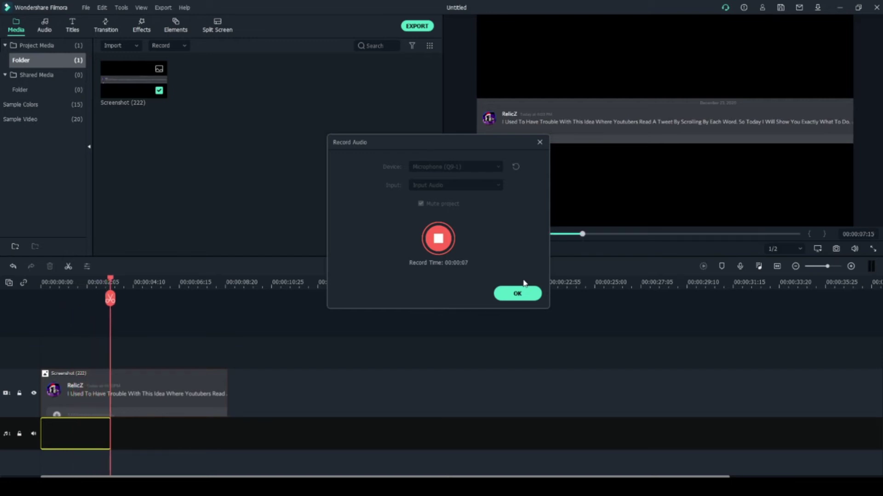
pyautogui.click(438, 238)
pyautogui.click(517, 294)
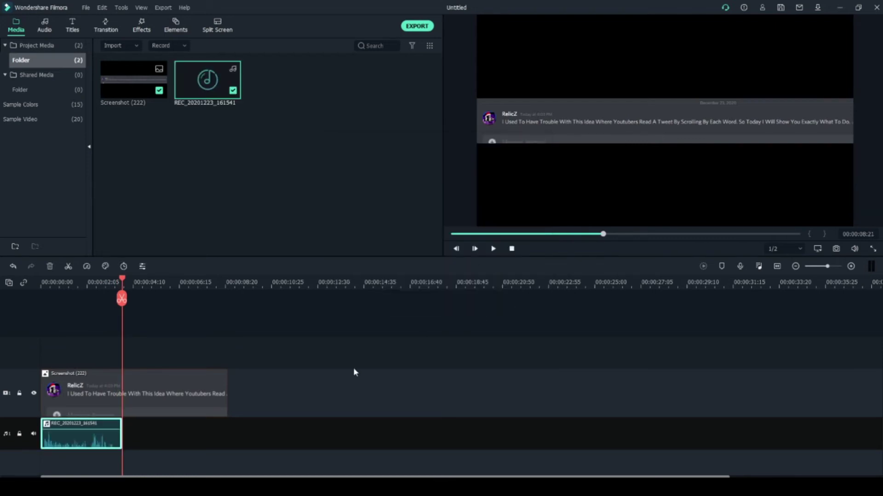
# Play from the start to find the voiceover's end and trim the screenshot clip there.
pyautogui.moveTo(123, 278); pyautogui.dragTo(0, 338)
pyautogui.press('space')
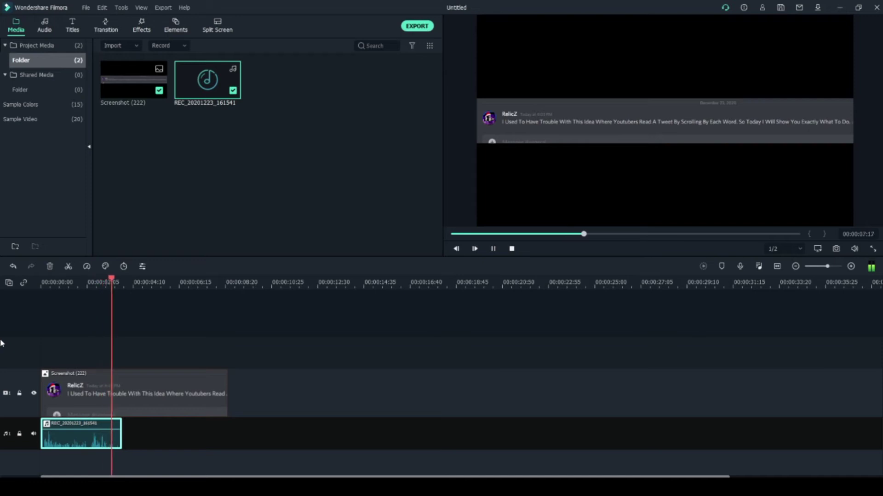
pyautogui.press('space')
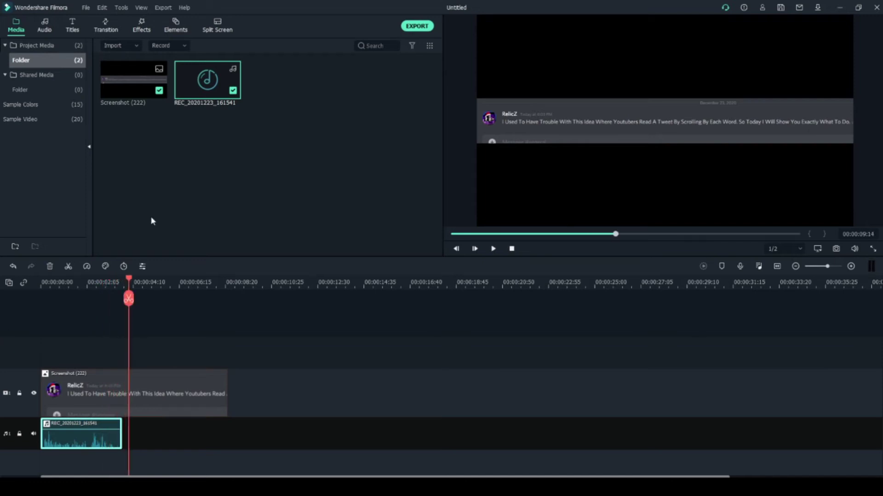
pyautogui.click(162, 391)
pyautogui.moveTo(228, 385); pyautogui.dragTo(123, 396)
pyautogui.click(134, 395)
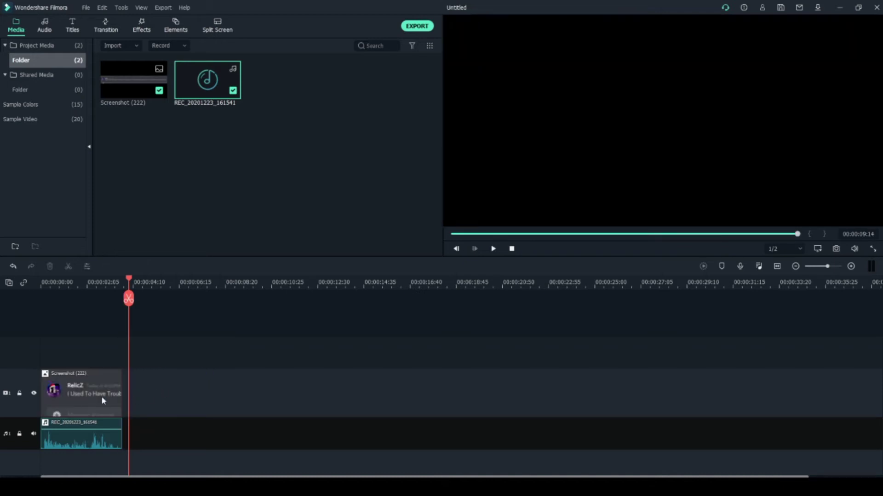
# Add a custom animation keyframe at the screenshot clip's start (scale 100%, position 0, 0).
pyautogui.click(60, 396)
pyautogui.rightClick(77, 394)
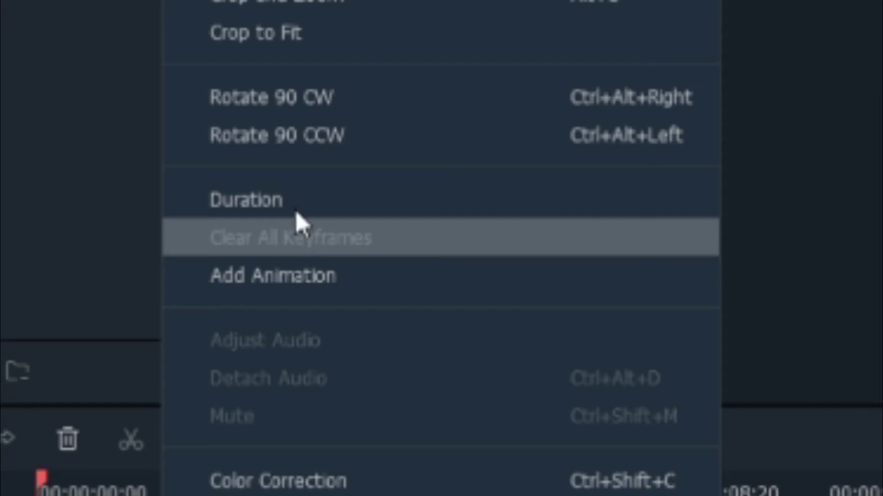
pyautogui.click(234, 287)
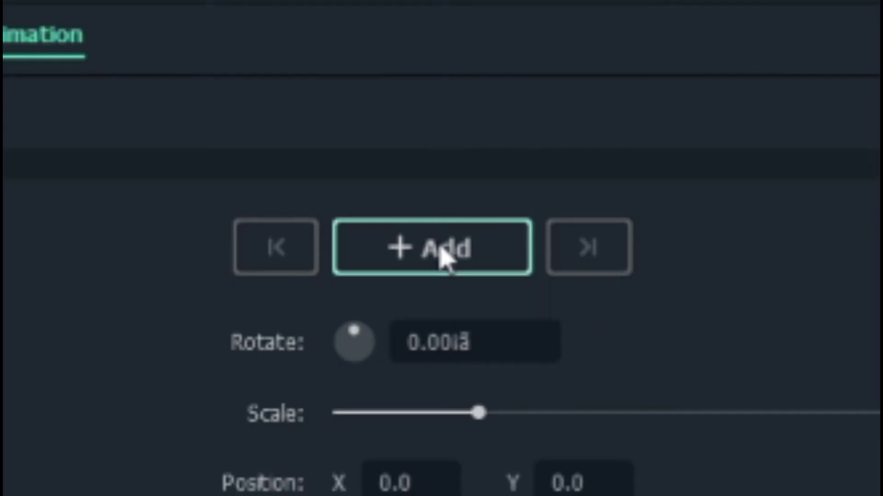
pyautogui.click(179, 79)
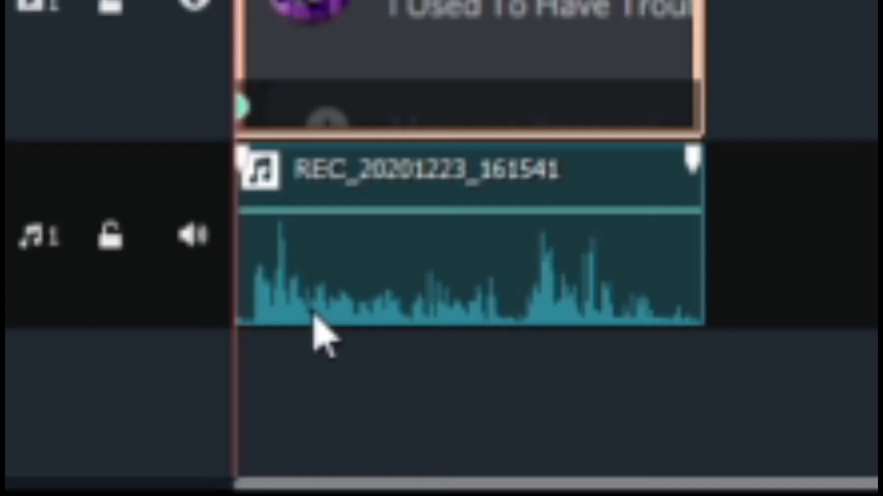
# Shift REC_20201223_161541 slightly later, open its audio settings, and park the playhead near one second.
pyautogui.moveTo(314, 317); pyautogui.dragTo(375, 306)
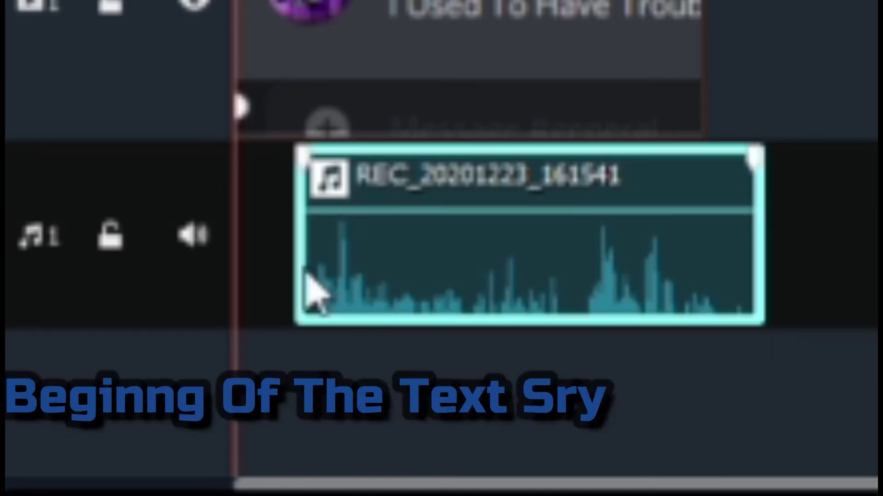
pyautogui.doubleClick(316, 292)
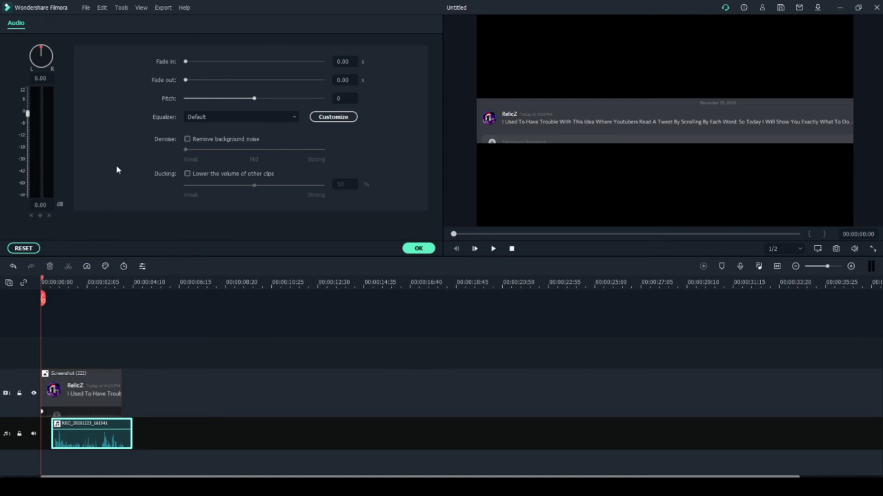
pyautogui.moveTo(40, 288); pyautogui.dragTo(52, 280)
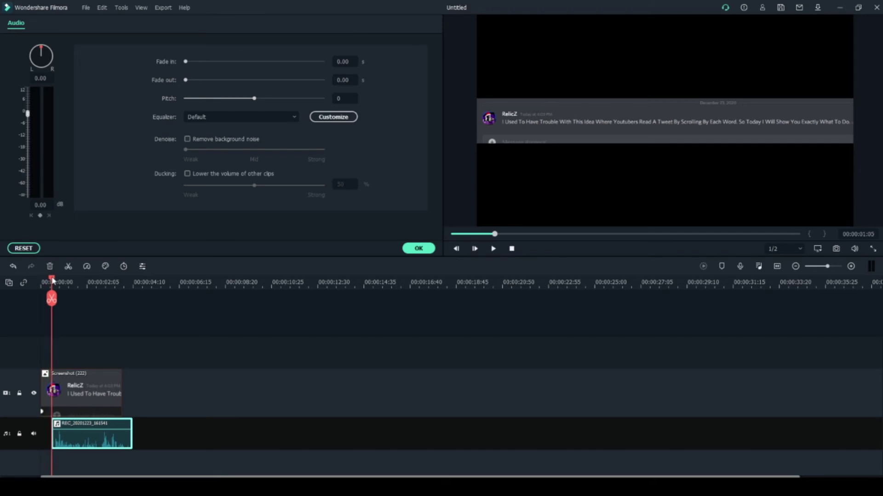
# Add a keyframe zooming the screenshot to about 206%, shift it right, and preview it.
pyautogui.click(62, 381)
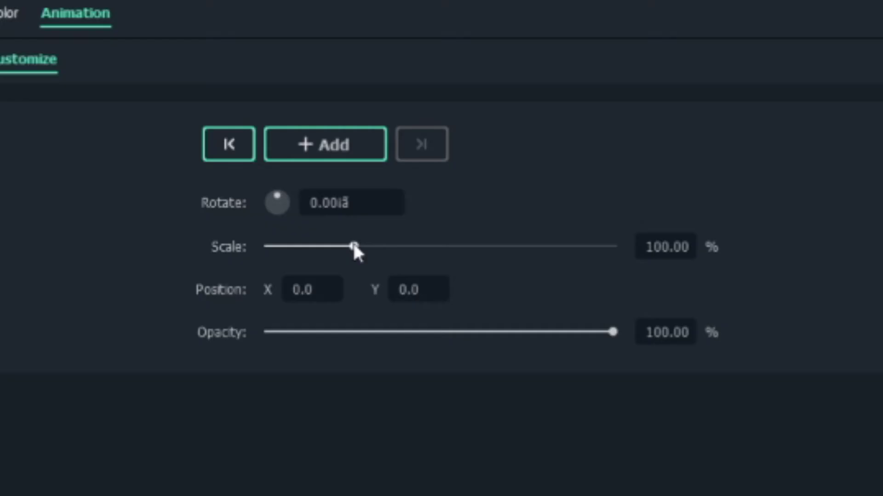
pyautogui.moveTo(190, 123); pyautogui.dragTo(191, 123)
pyautogui.moveTo(359, 247); pyautogui.dragTo(445, 239)
pyautogui.moveTo(414, 395); pyautogui.dragTo(745, 396)
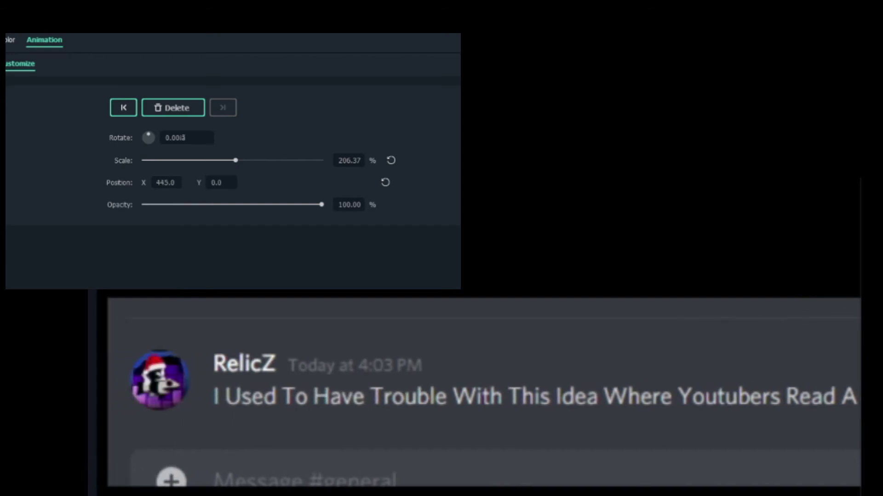
pyautogui.moveTo(141, 183)
pyautogui.mouseDown()
pyautogui.moveTo(184, 183)
pyautogui.moveTo(137, 182)
pyautogui.mouseUp()
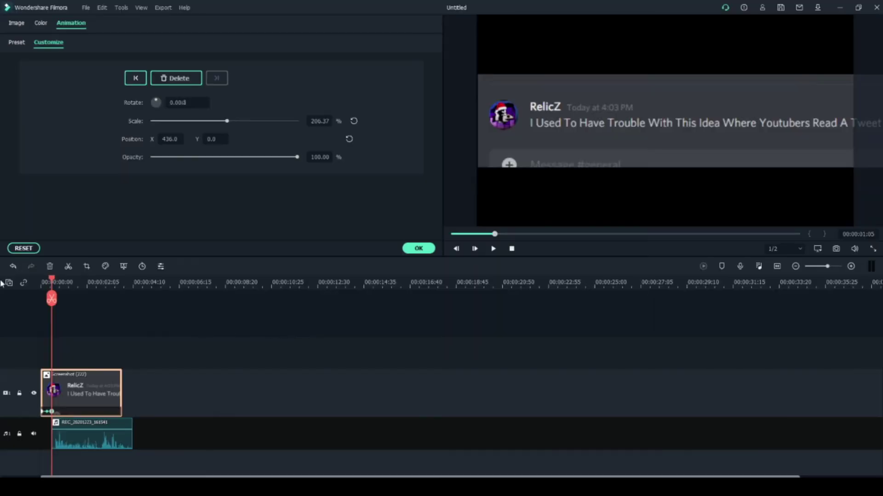
pyautogui.moveTo(52, 281); pyautogui.dragTo(44, 281)
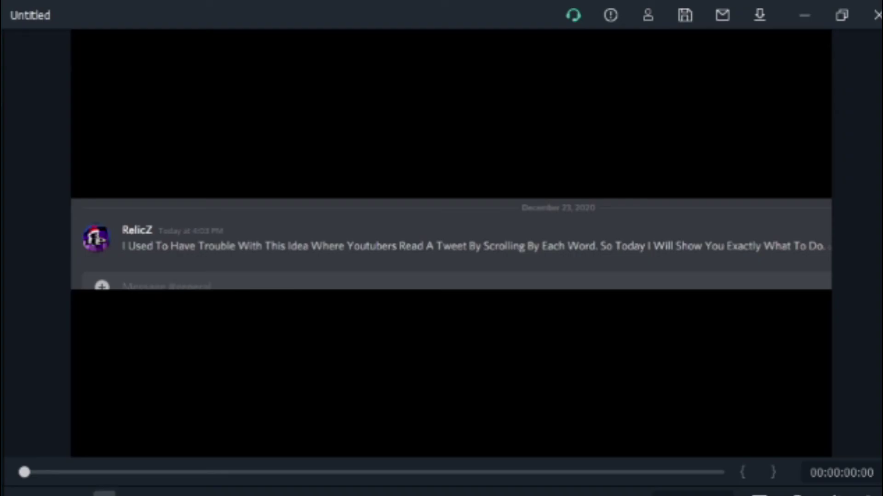
pyautogui.press('space')
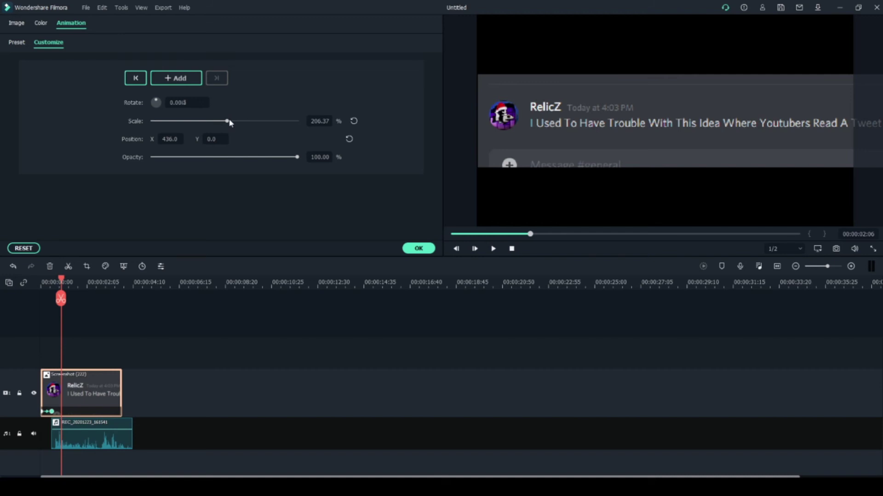
# Refine the zoom keyframe to 233.12% scale with Position X 547, then play it back.
pyautogui.click(52, 412)
pyautogui.moveTo(230, 122); pyautogui.dragTo(238, 121)
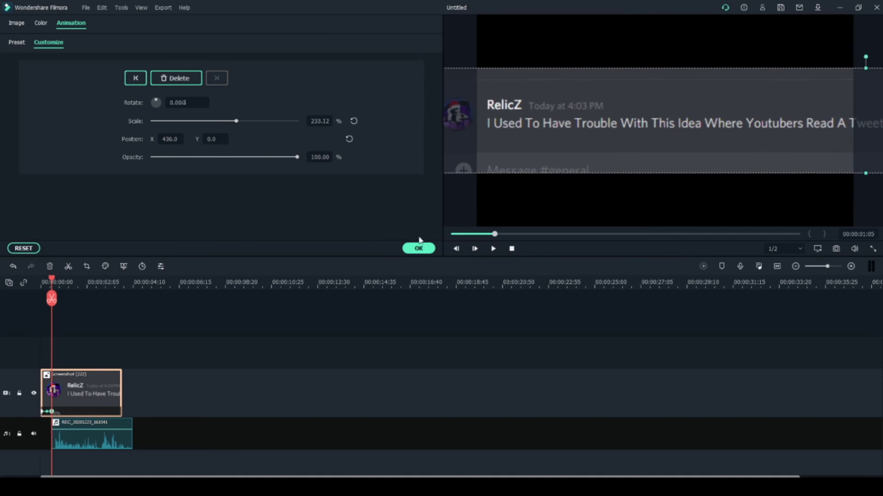
pyautogui.moveTo(643, 121); pyautogui.dragTo(695, 121)
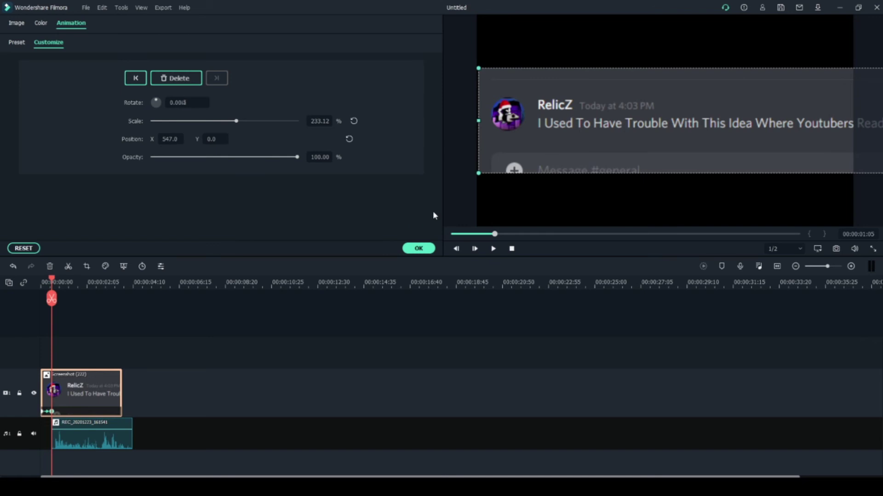
pyautogui.click(416, 248)
pyautogui.click(43, 284)
pyautogui.press('space')
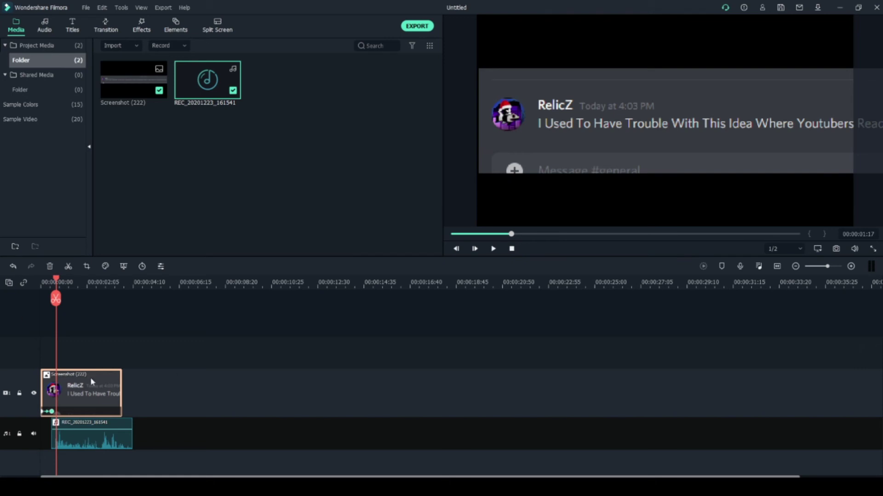
# Reopen the clip's animation settings and lengthen the screenshot clip to 10 seconds.
pyautogui.doubleClick(65, 402)
pyautogui.moveTo(56, 285); pyautogui.dragTo(121, 288)
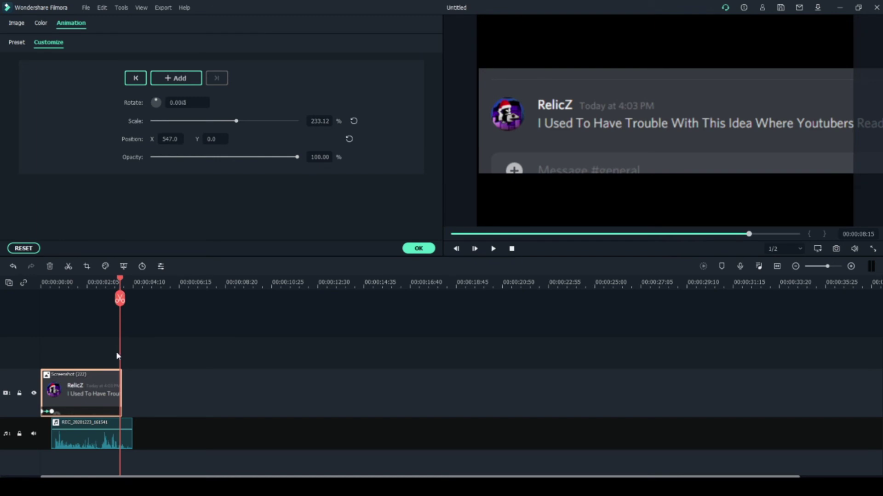
pyautogui.moveTo(121, 386); pyautogui.dragTo(134, 384)
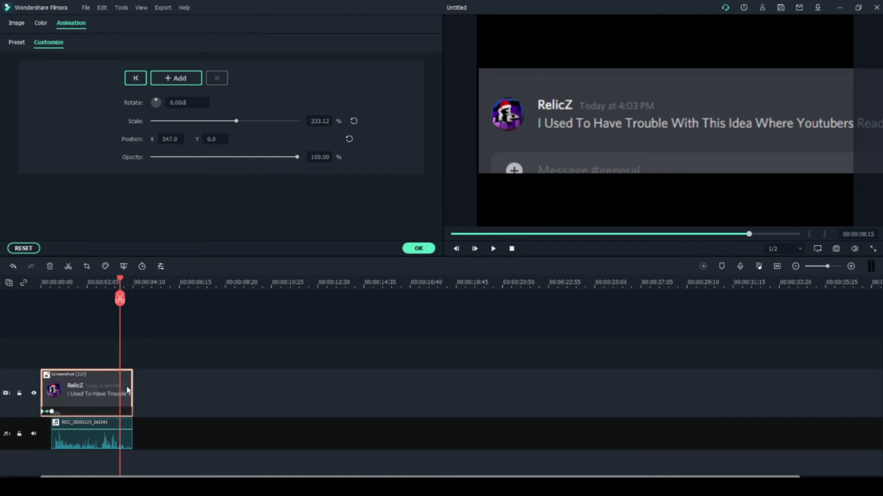
# Add a keyframe near the clip's end panning the screenshot left to Position X -530.
pyautogui.moveTo(119, 279); pyautogui.dragTo(129, 280)
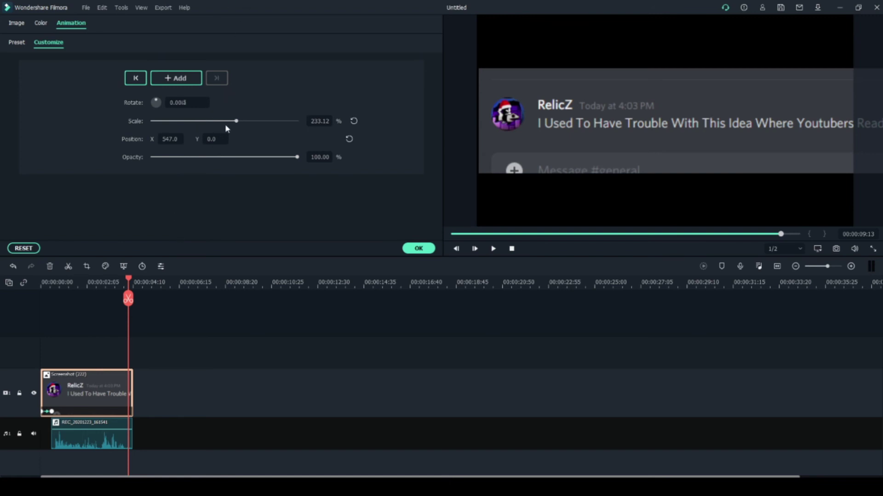
pyautogui.click(176, 79)
pyautogui.moveTo(666, 123); pyautogui.dragTo(172, 123)
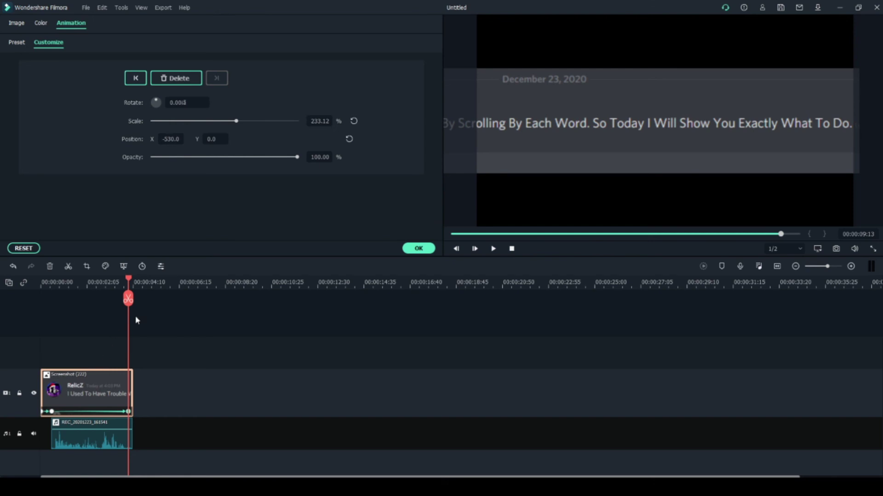
# Apply the animation settings and play the zoom-and-pan from 00:00:00 to the end.
pyautogui.click(417, 248)
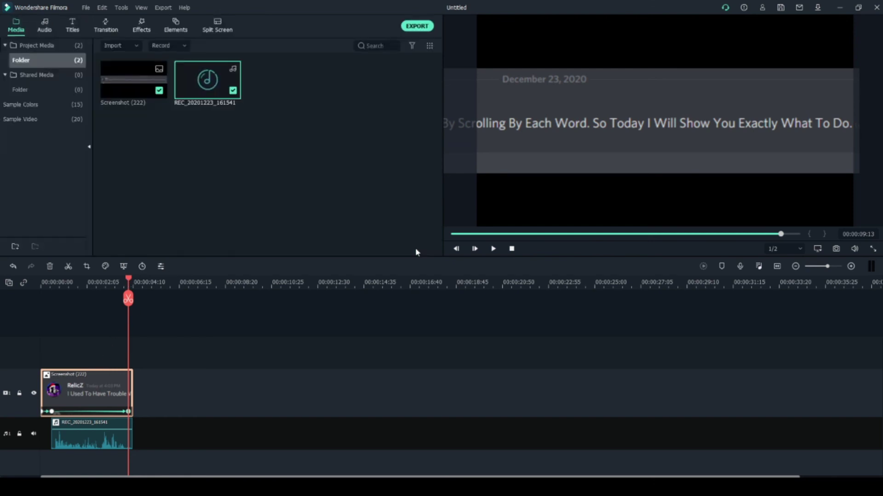
pyautogui.moveTo(128, 298); pyautogui.dragTo(42, 299)
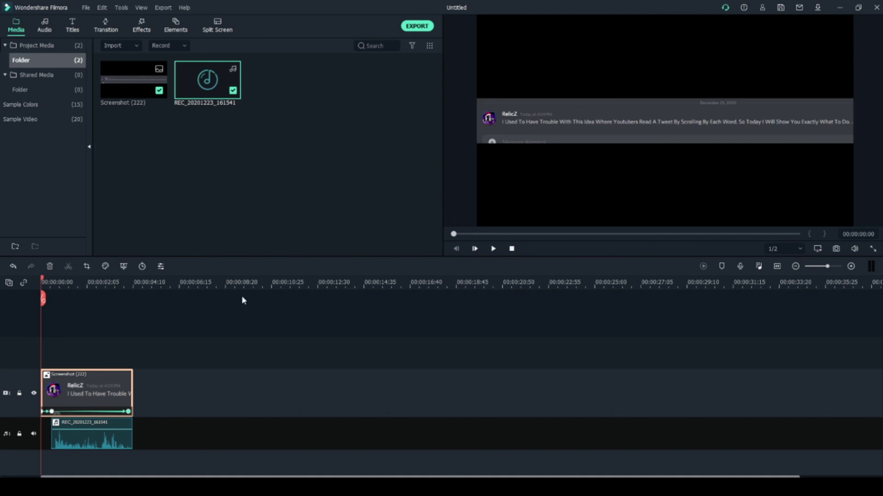
pyautogui.press('space')
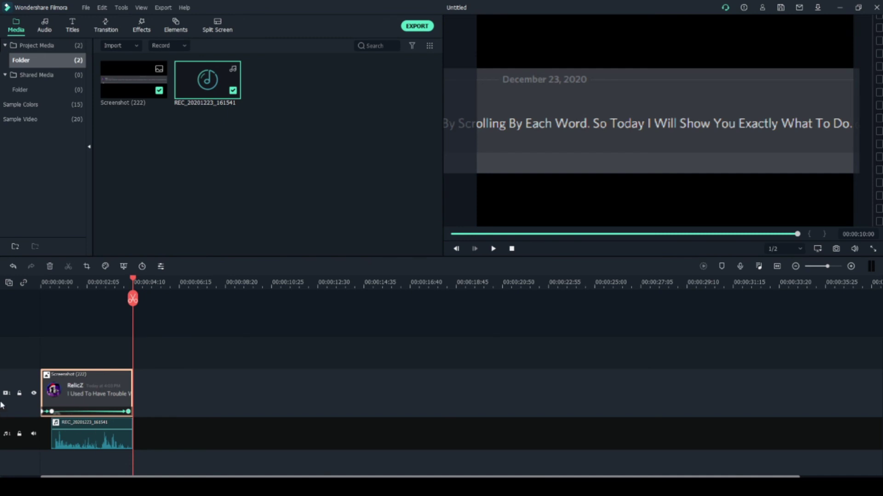
pyautogui.moveTo(132, 283); pyautogui.dragTo(41, 313)
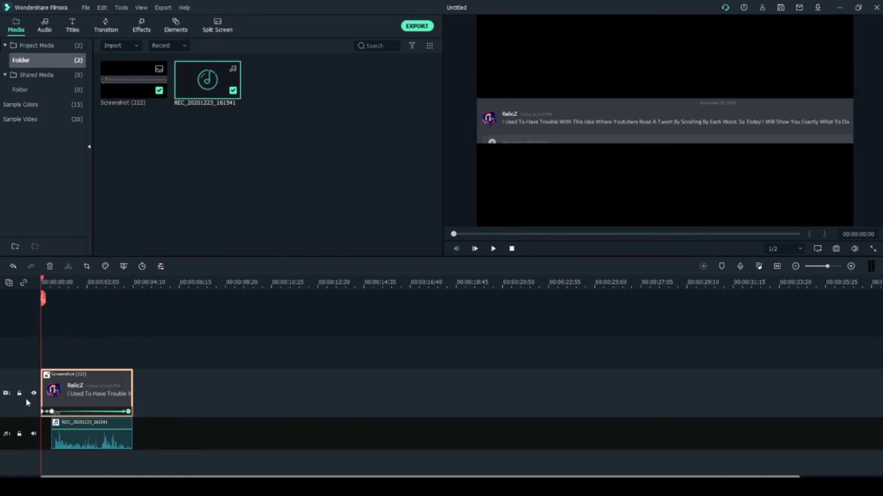